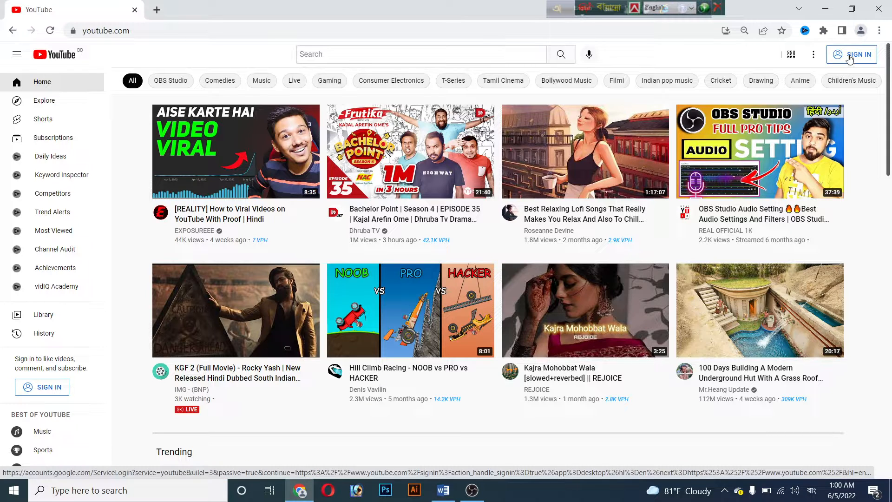
# - Sign in to YouTube with the last listed Google account, entering the account password
pyautogui.click(850, 58)
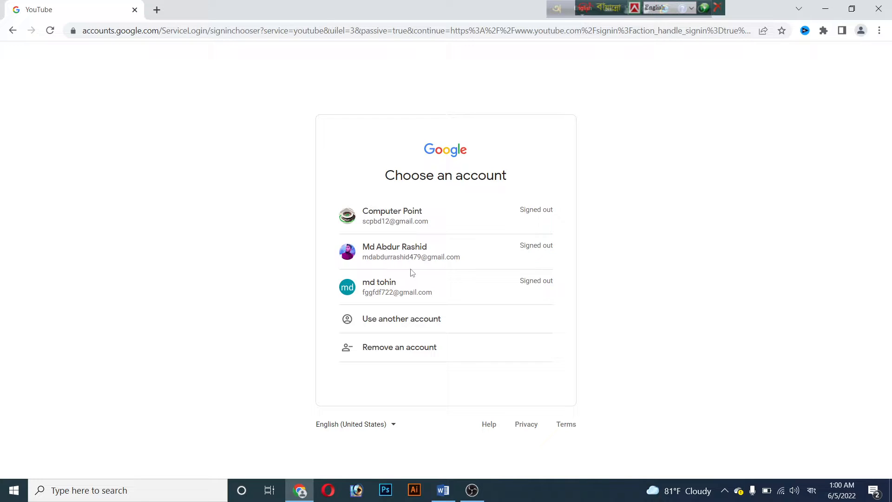
pyautogui.click(418, 294)
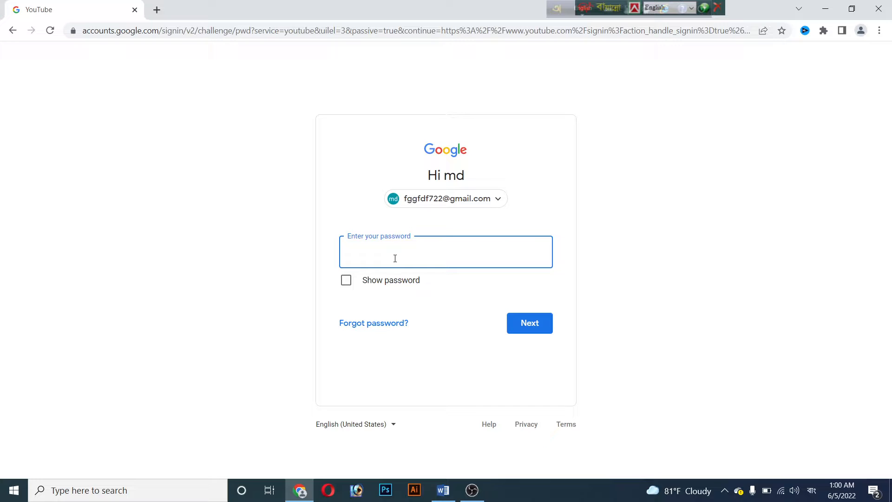
pyautogui.write('•••••••')
pyautogui.moveTo(391, 258); pyautogui.dragTo(341, 260)
pyautogui.write('••••••••')
pyautogui.click(528, 329)
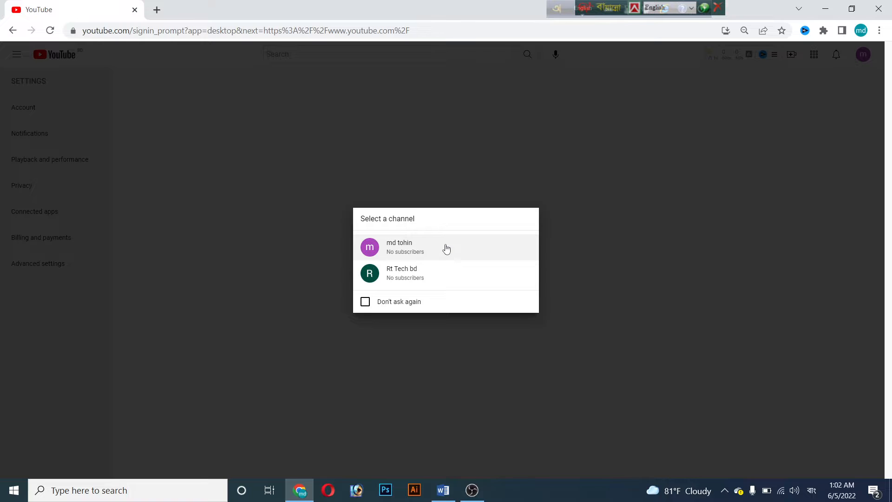
# - Select the Rt Tech bd channel and open its channel customization page from the channel's own page
pyautogui.click(417, 279)
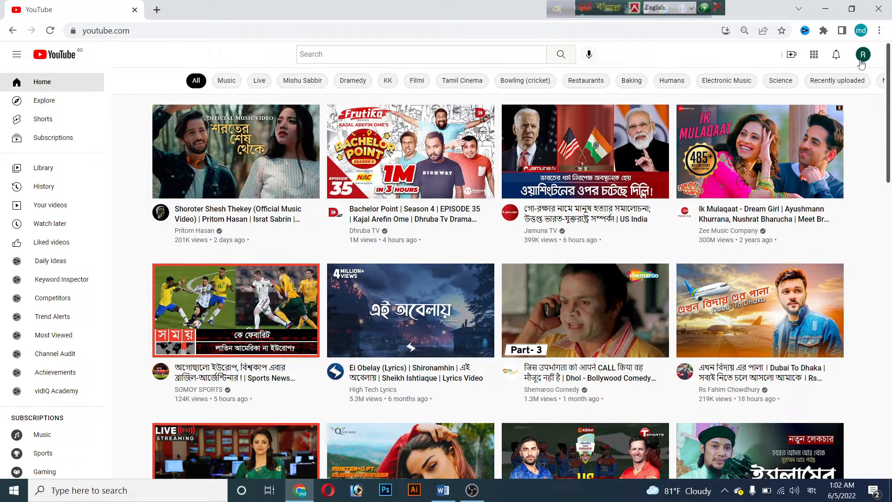
pyautogui.click(862, 56)
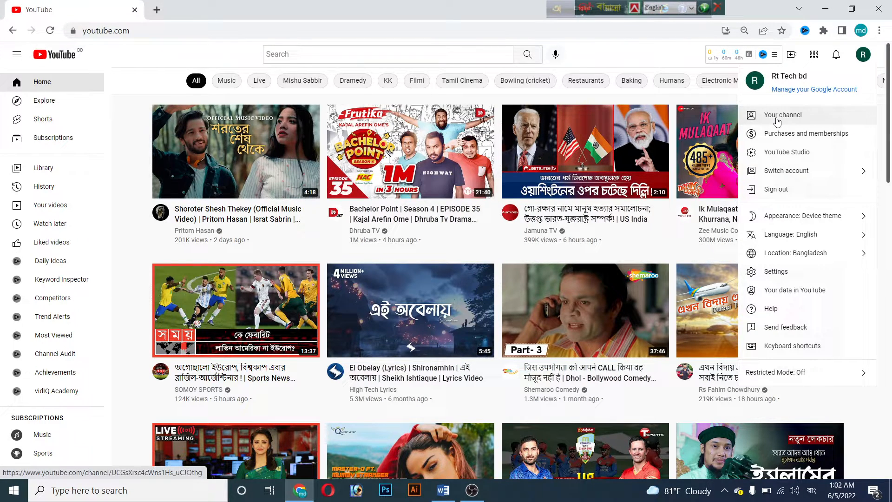
pyautogui.click(777, 121)
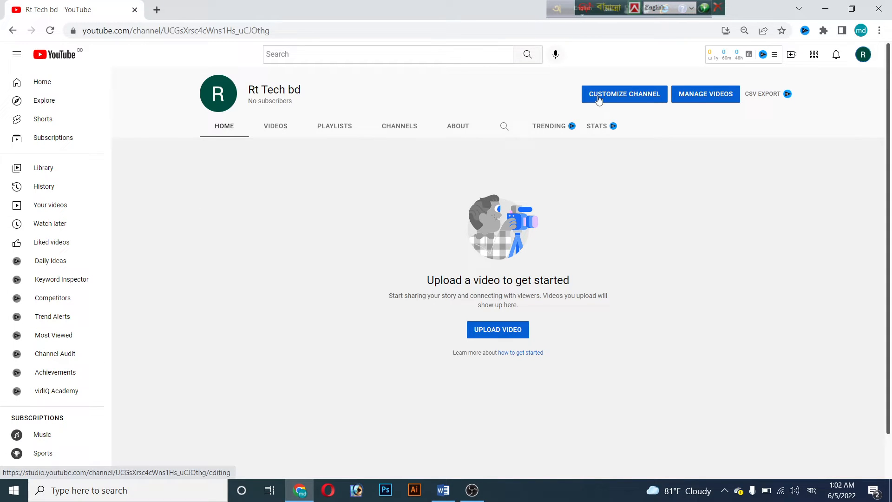
pyautogui.click(639, 102)
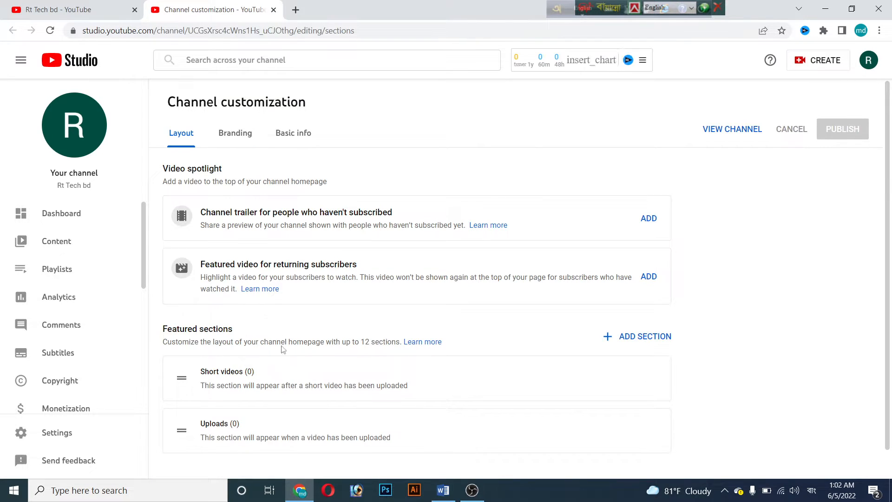
# - Review the channel's branding options for the profile picture, banner image and video watermark
pyautogui.click(241, 137)
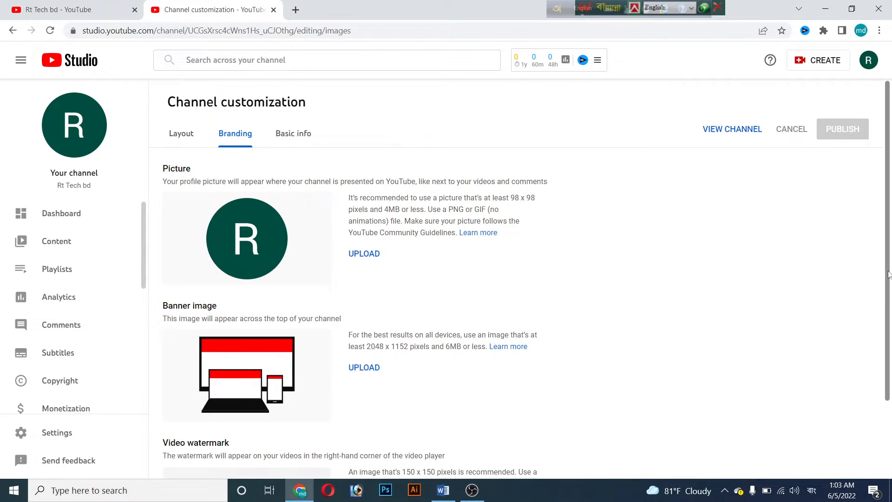
pyautogui.scroll(-2, 887, 301)
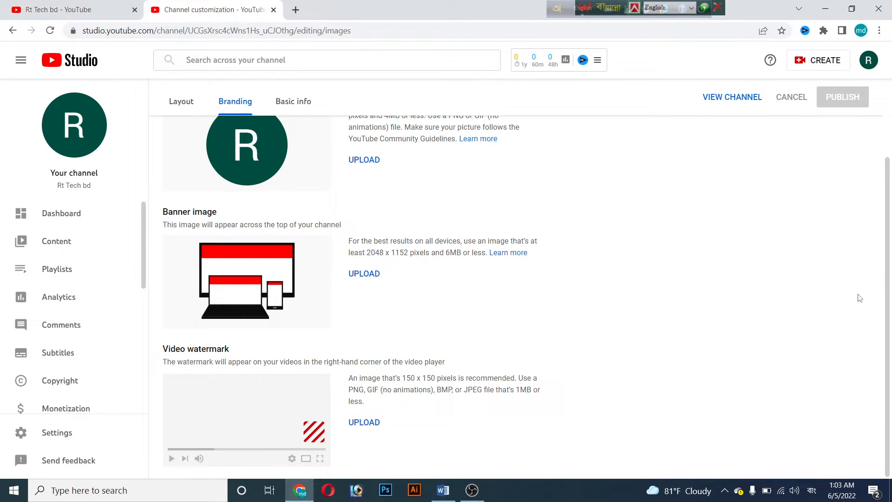
pyautogui.moveTo(885, 264); pyautogui.dragTo(886, 192)
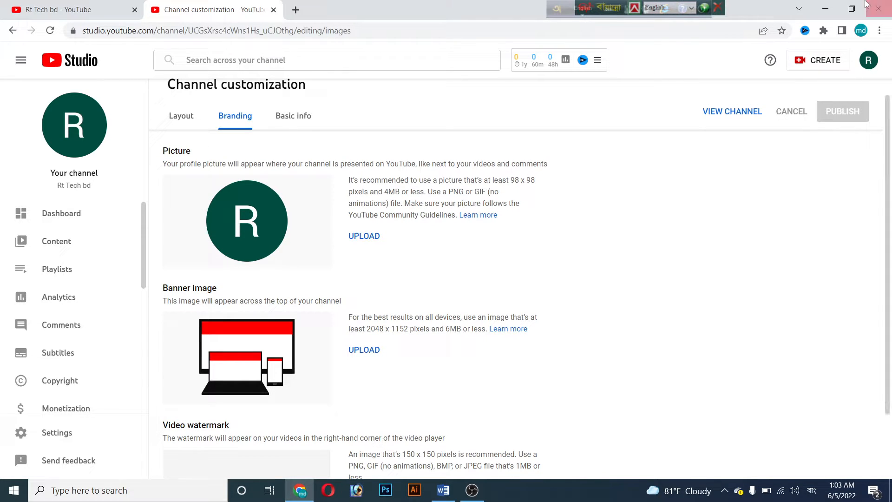
# - Open the channel's basic info, make the channel name editable and place the cursor in the empty description
pyautogui.click(300, 120)
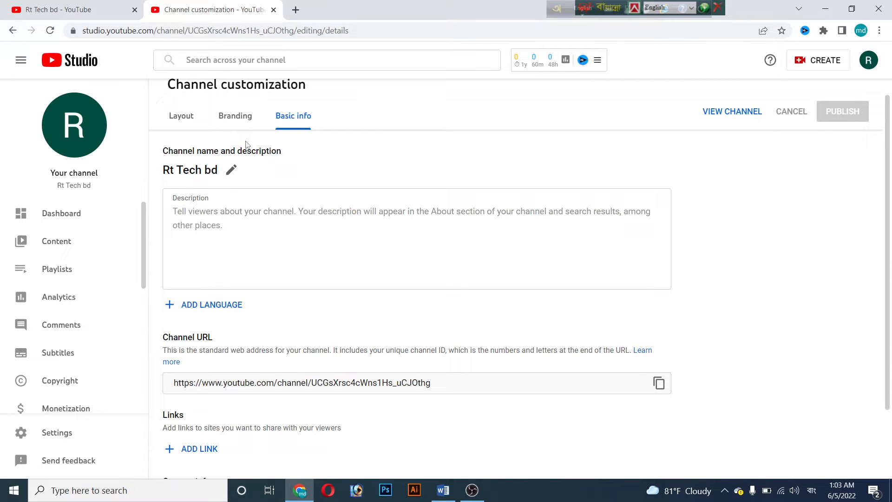
pyautogui.click(231, 173)
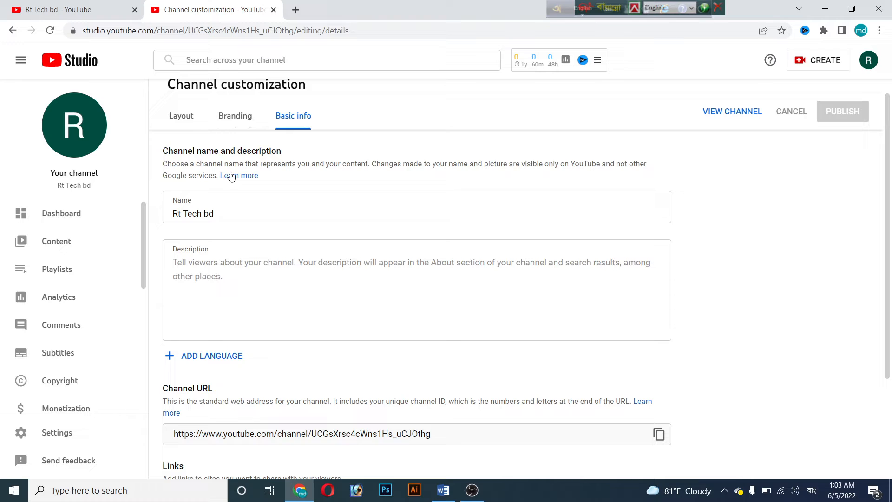
pyautogui.tripleClick(234, 212)
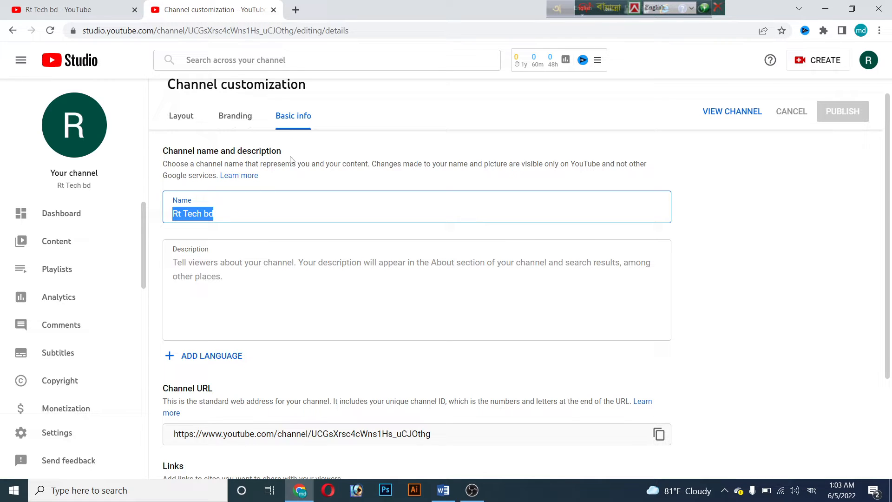
pyautogui.click(222, 290)
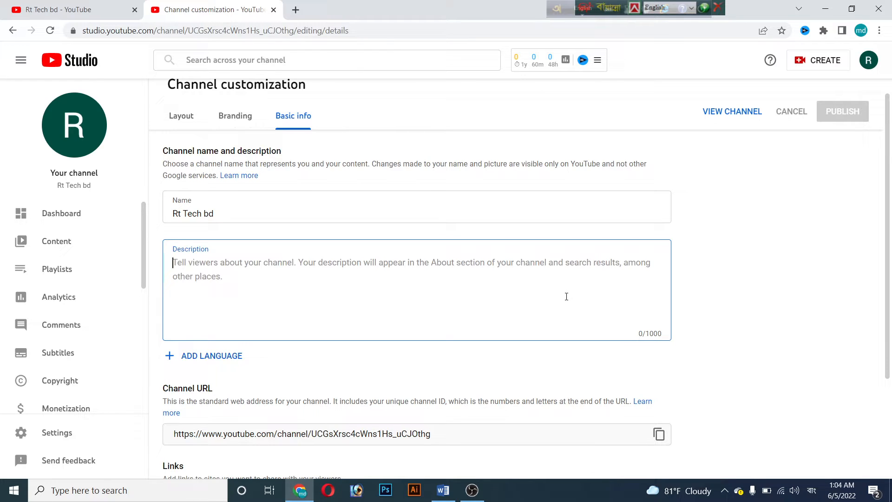
# - Check the country of residence and keywords in the Studio channel settings, closing the settings without saving
pyautogui.click(64, 436)
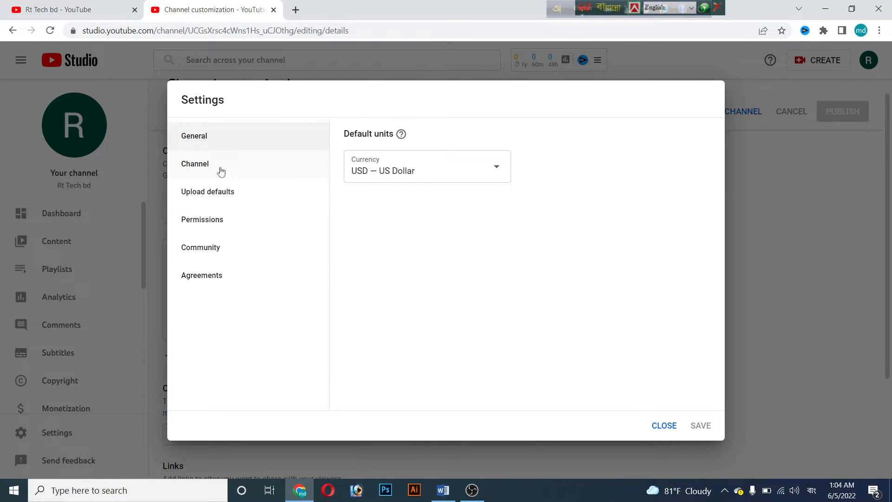
pyautogui.click(221, 172)
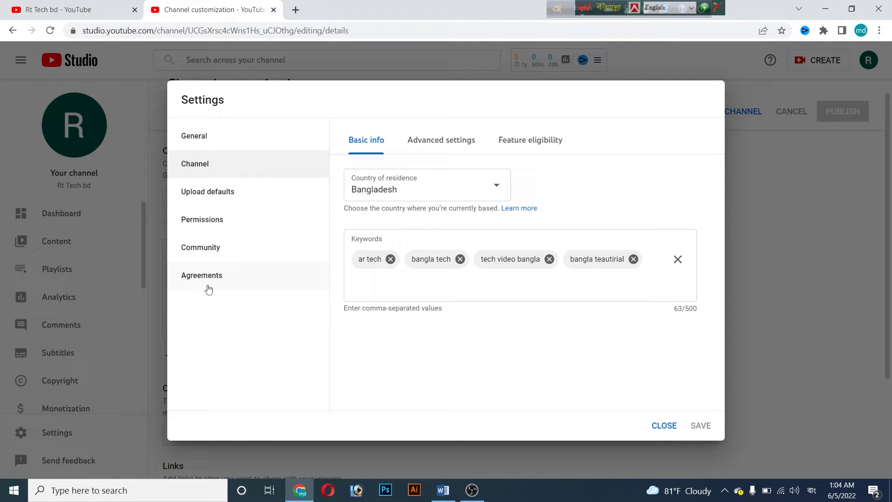
pyautogui.click(655, 425)
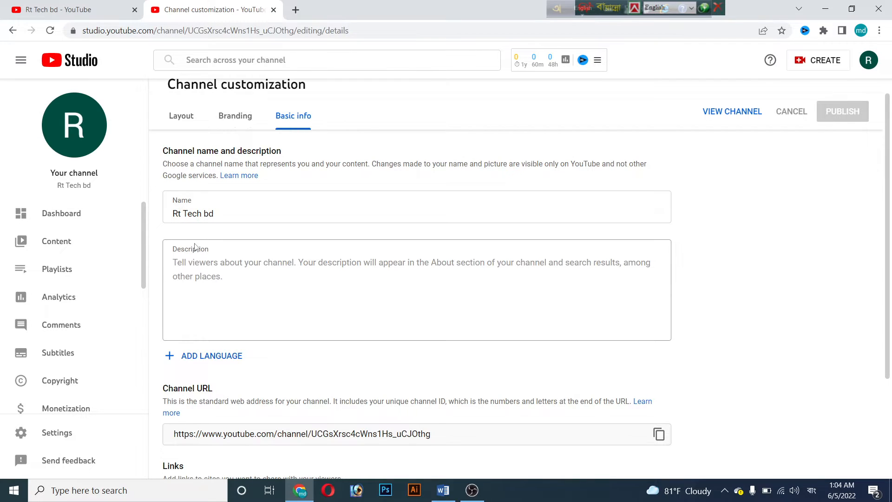
# - Copy the English and Bangla welcome text with its hashtags from the Word document "tag list my channel" into the channel description
pyautogui.click(193, 289)
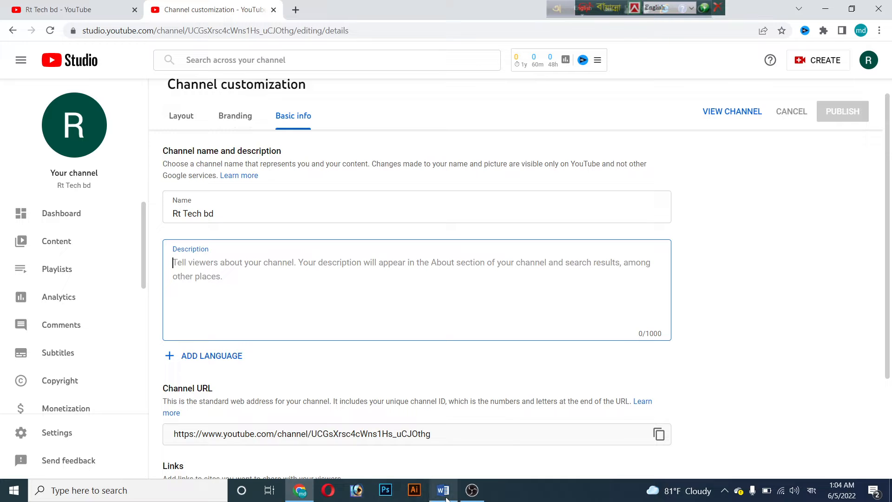
pyautogui.moveTo(447, 499)
pyautogui.click(441, 460)
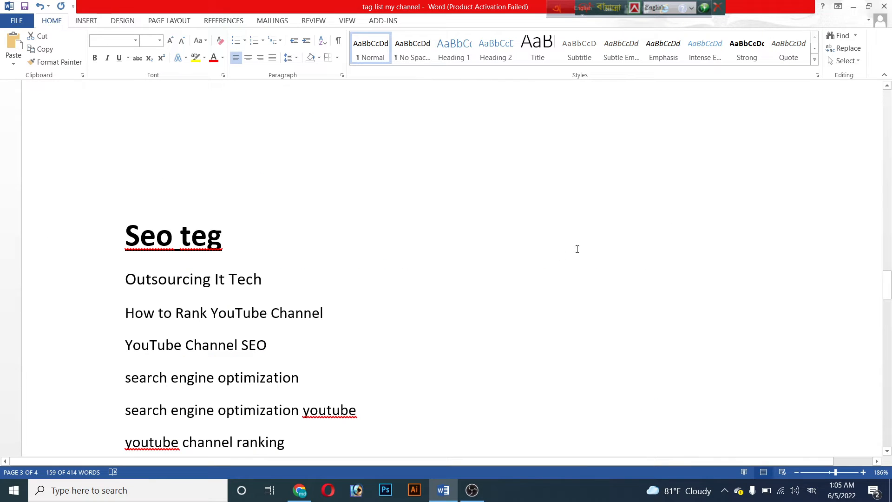
pyautogui.click(827, 473)
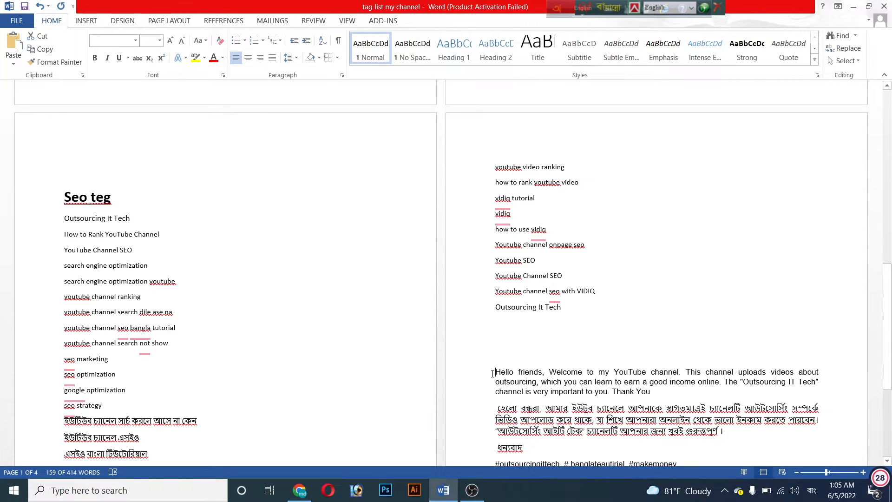
pyautogui.moveTo(495, 371); pyautogui.dragTo(710, 305)
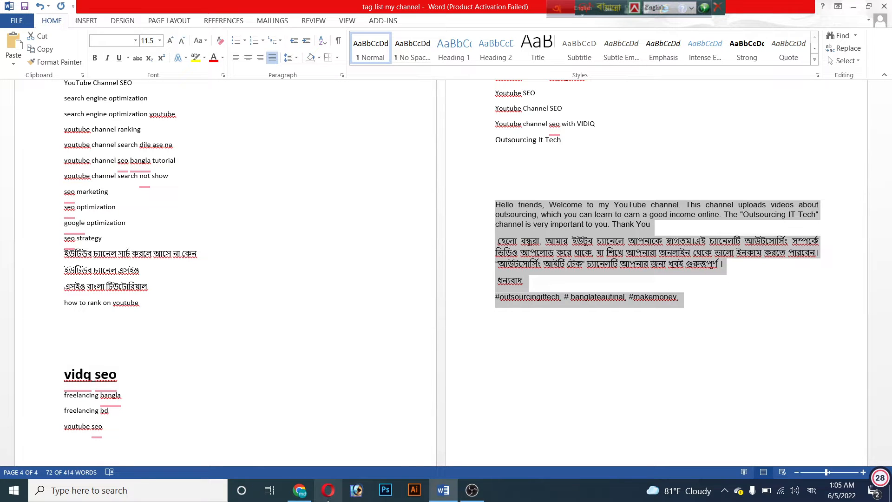
pyautogui.moveTo(298, 497)
pyautogui.click(289, 444)
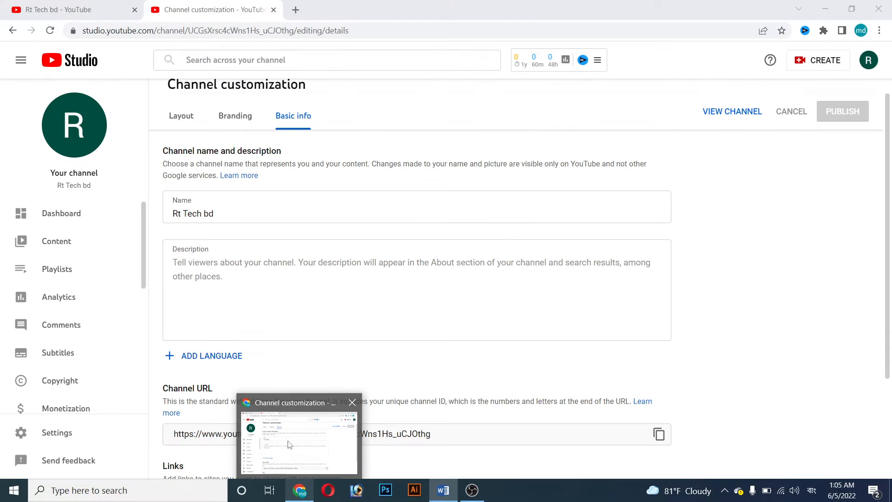
pyautogui.click(198, 272)
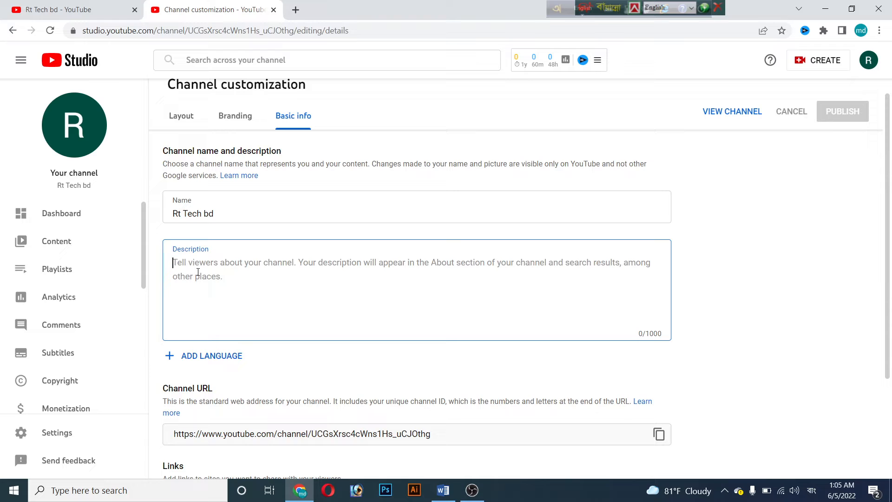
pyautogui.hotkey('ctrl', 'v')
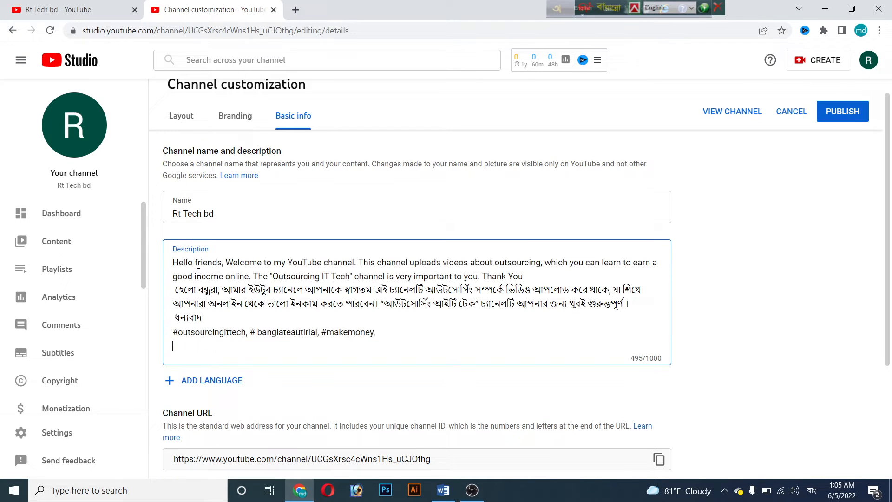
# - Put "Thank You" on its own line in the description and insert blank lines before the Bangla paragraph and the hashtags
pyautogui.click(481, 276)
pyautogui.press('Return')
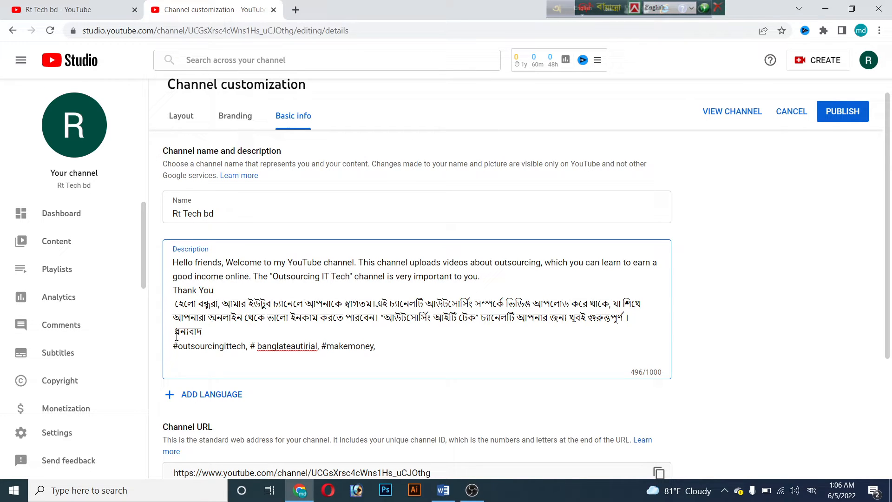
pyautogui.click(172, 354)
pyautogui.click(171, 351)
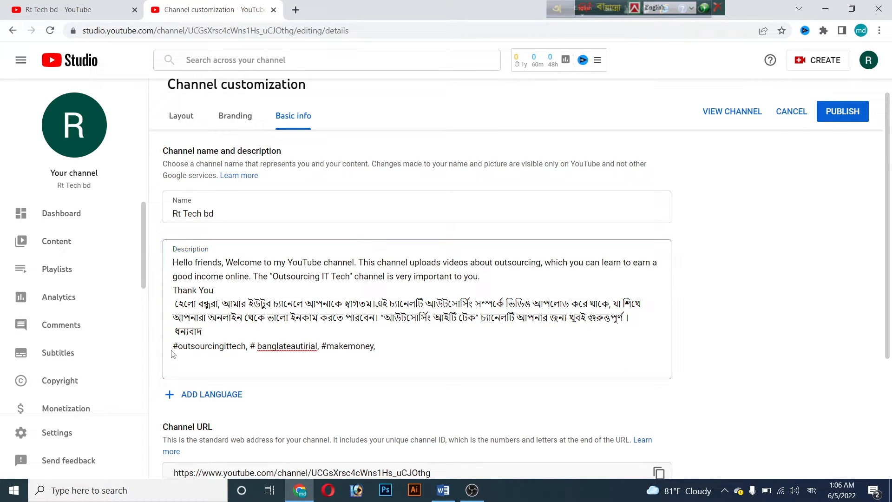
pyautogui.click(223, 291)
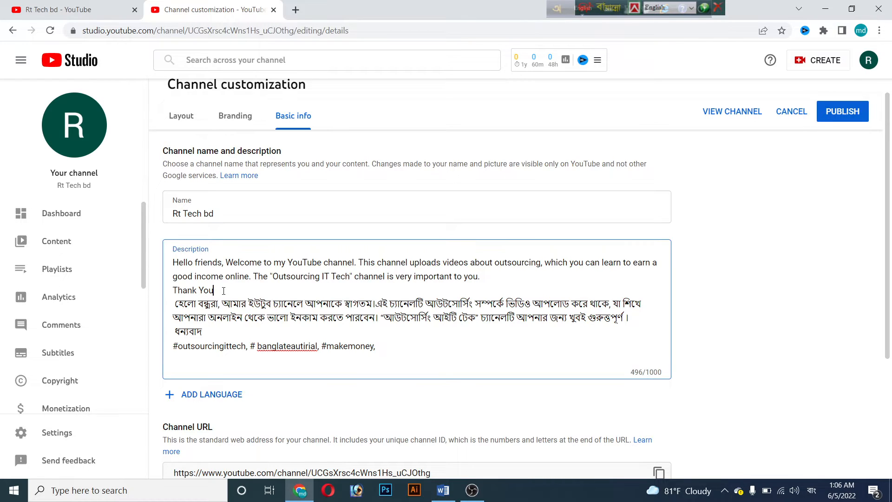
pyautogui.press('Return')
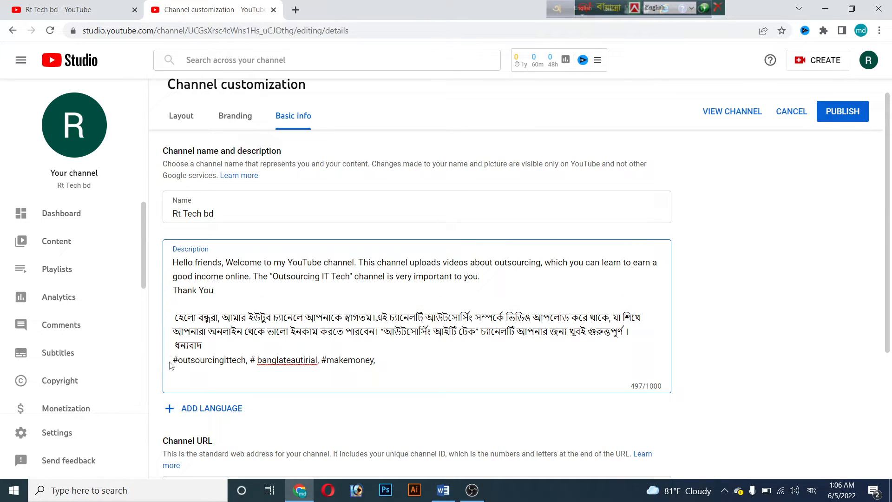
pyautogui.click(215, 350)
pyautogui.press('Return')
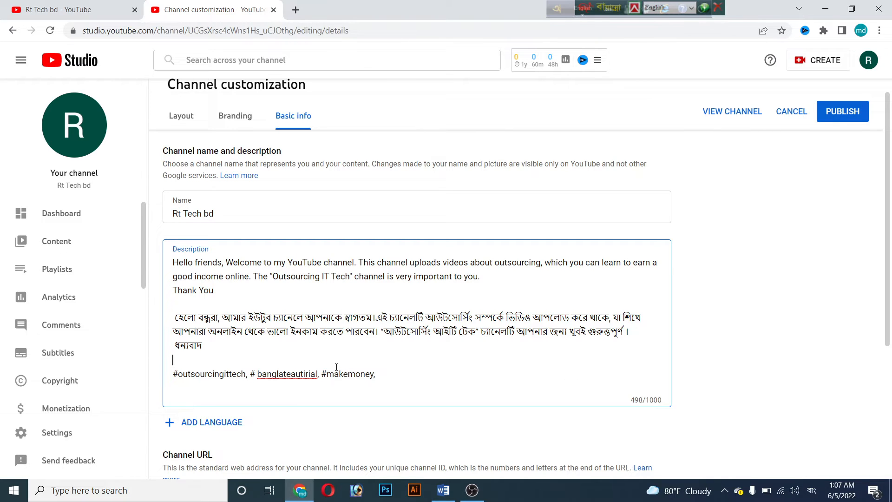
# - Look through the original and translation language choices for the channel translation, closing it without selecting any language
pyautogui.scroll(-3, 320, 365)
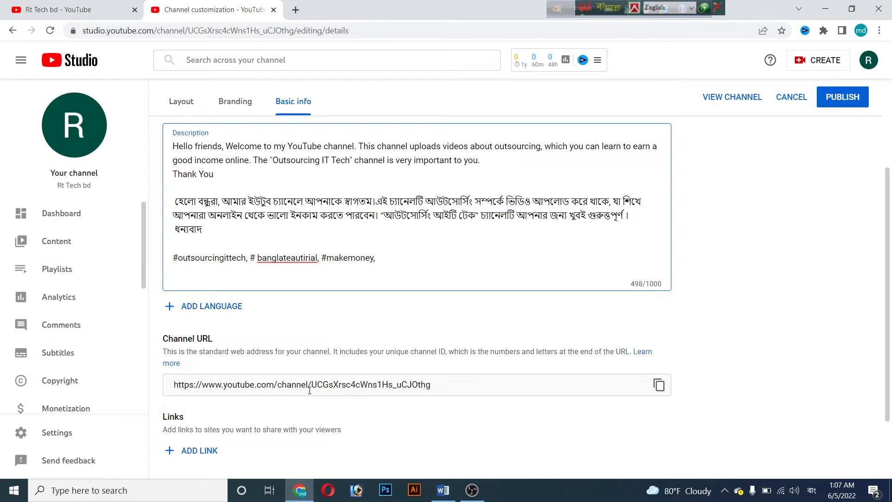
pyautogui.click(168, 307)
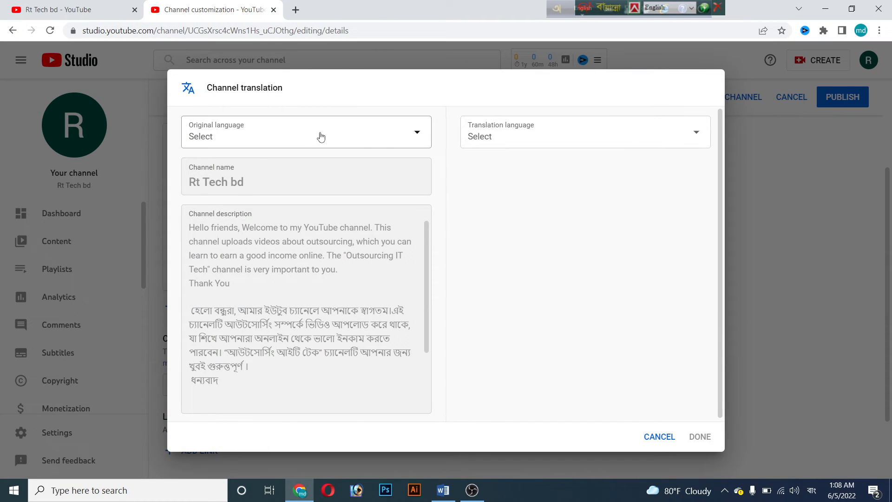
pyautogui.click(420, 135)
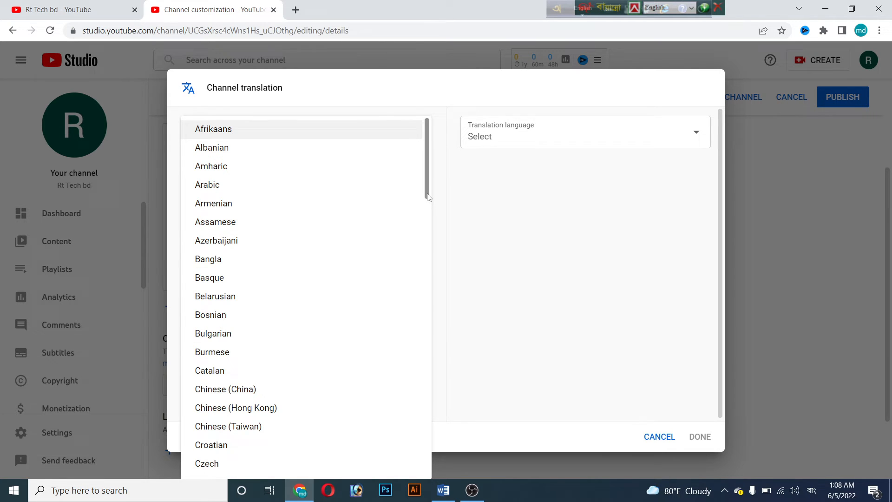
pyautogui.scroll(-3, 429, 197)
pyautogui.scroll(3, 417, 200)
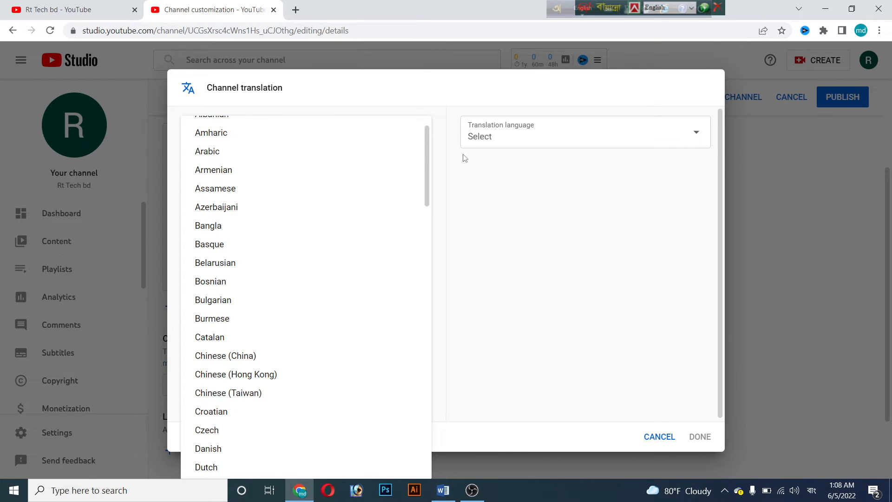
pyautogui.click(515, 143)
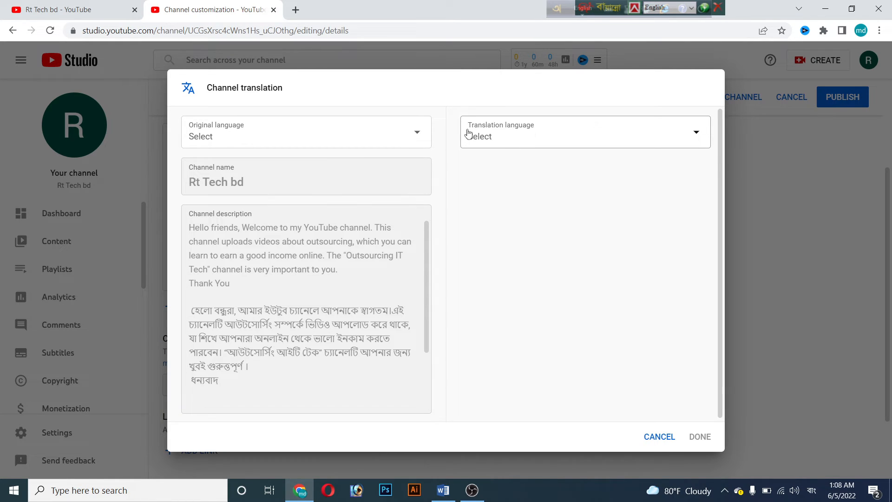
pyautogui.click(694, 137)
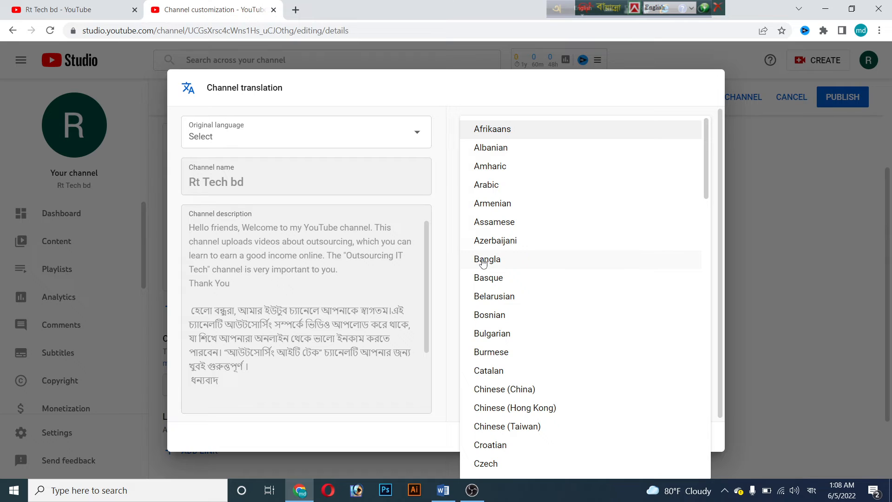
pyautogui.click(766, 204)
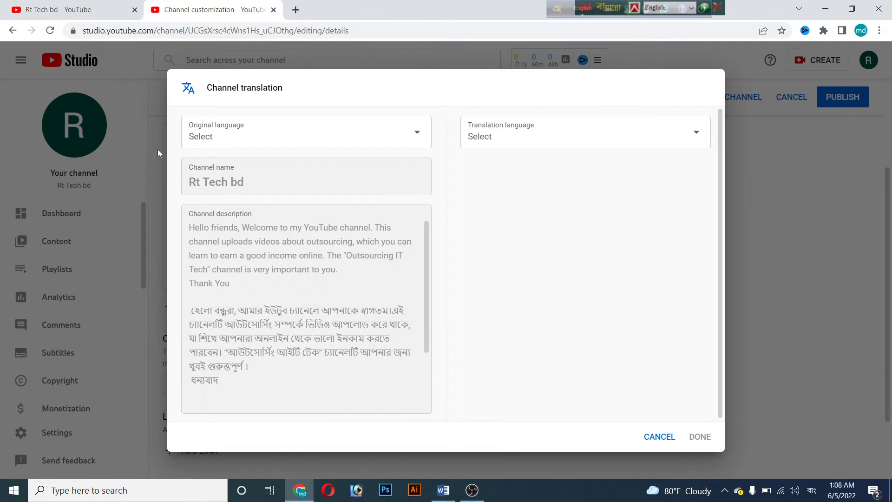
pyautogui.click(659, 436)
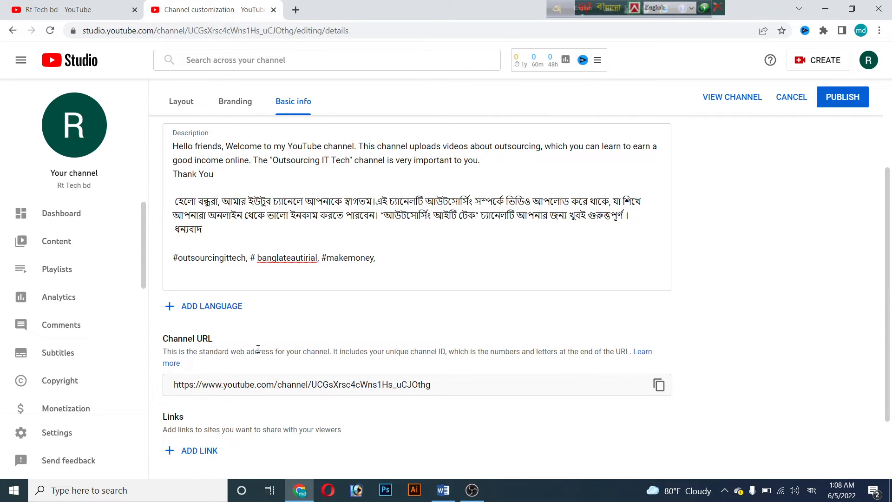
# - Check the title, URL and banner options offered for a new channel link, and remove the blank link entry
pyautogui.scroll(-1, 258, 349)
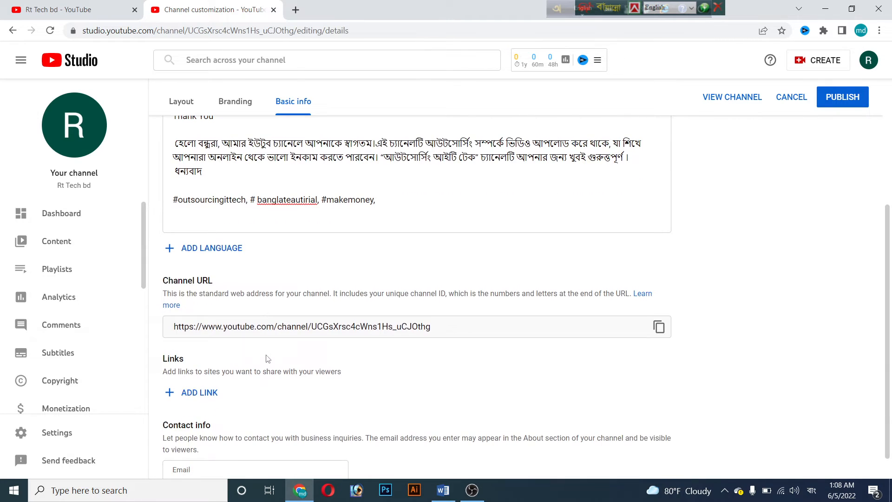
pyautogui.click(197, 395)
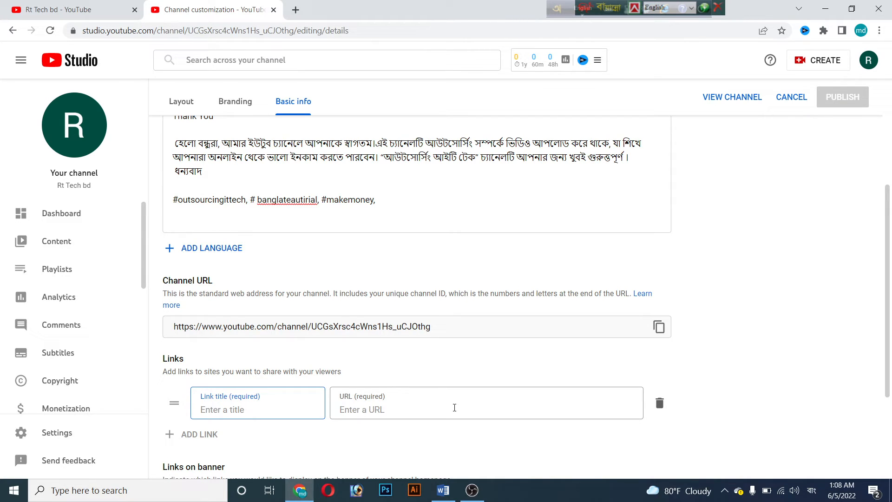
pyautogui.scroll(-2, 453, 406)
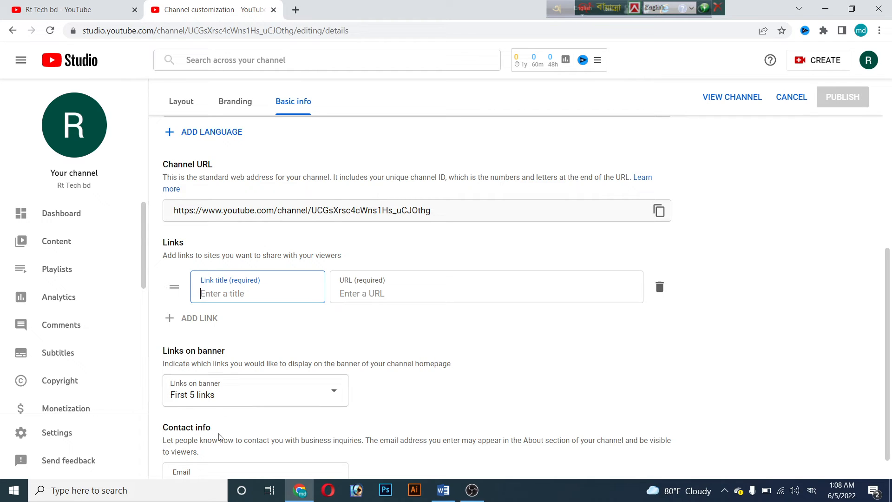
pyautogui.scroll(1, 216, 460)
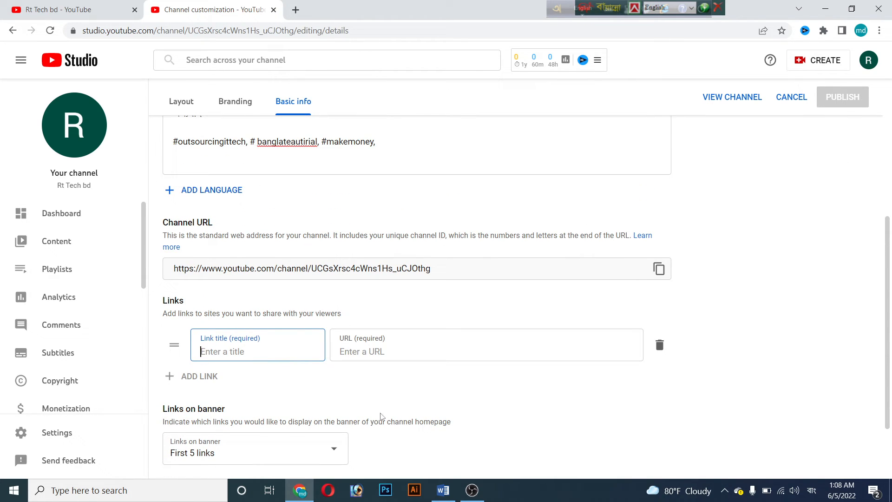
pyautogui.click(747, 300)
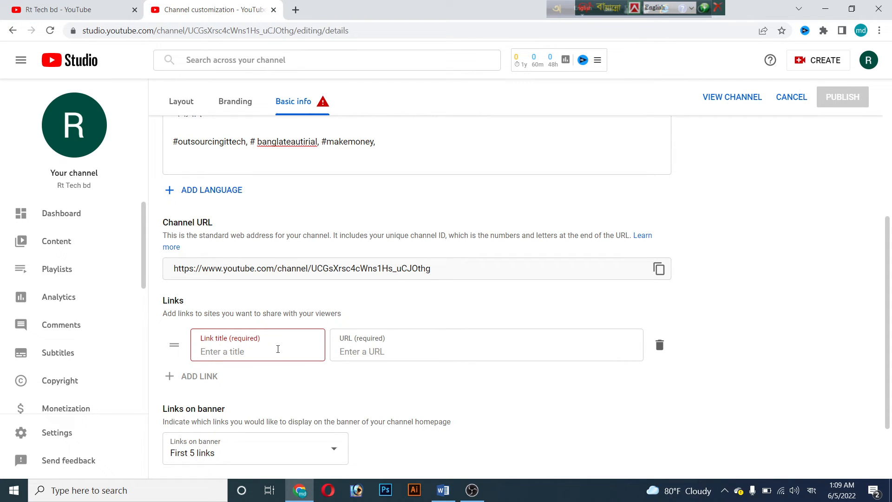
pyautogui.click(660, 345)
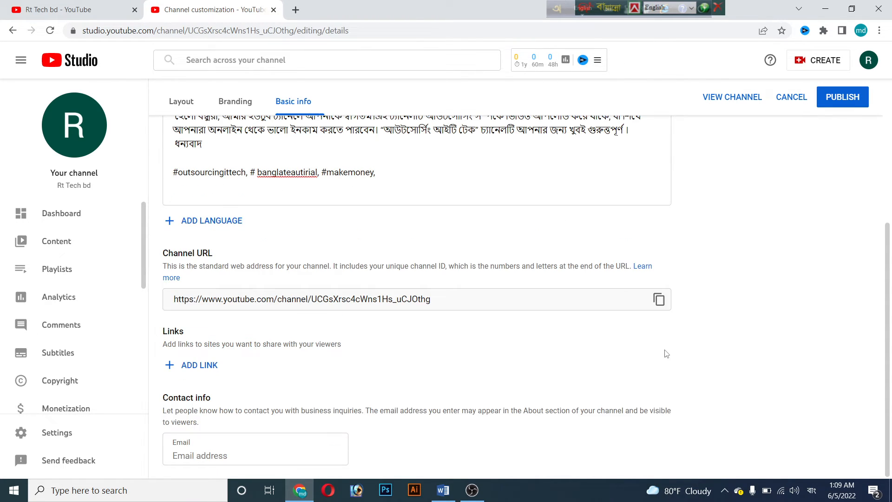
# - Publish the channel's basic info changes with the new description
pyautogui.click(825, 106)
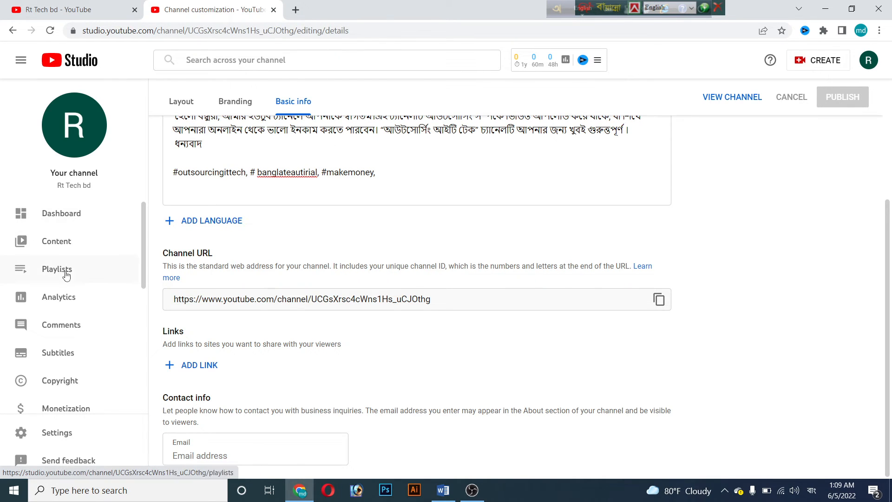
# - Review the country of residence and keywords in the Studio channel settings again, leaving them without saving
pyautogui.click(47, 436)
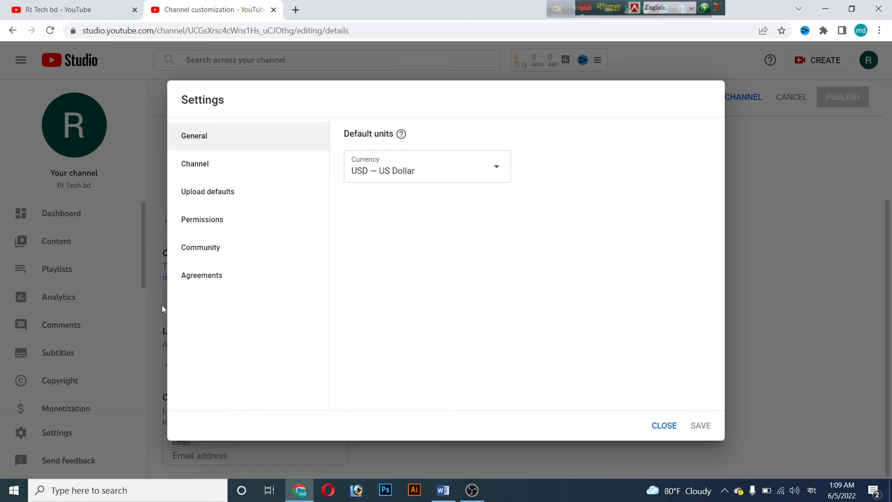
pyautogui.click(234, 174)
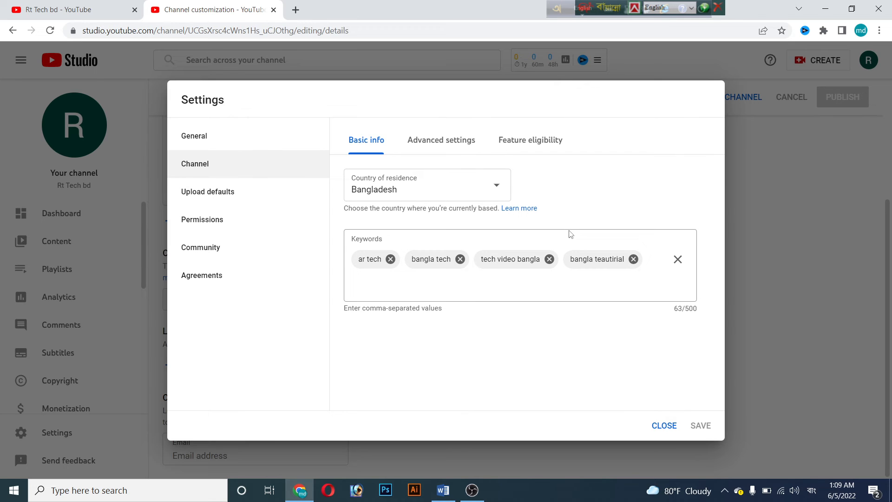
pyautogui.click(660, 425)
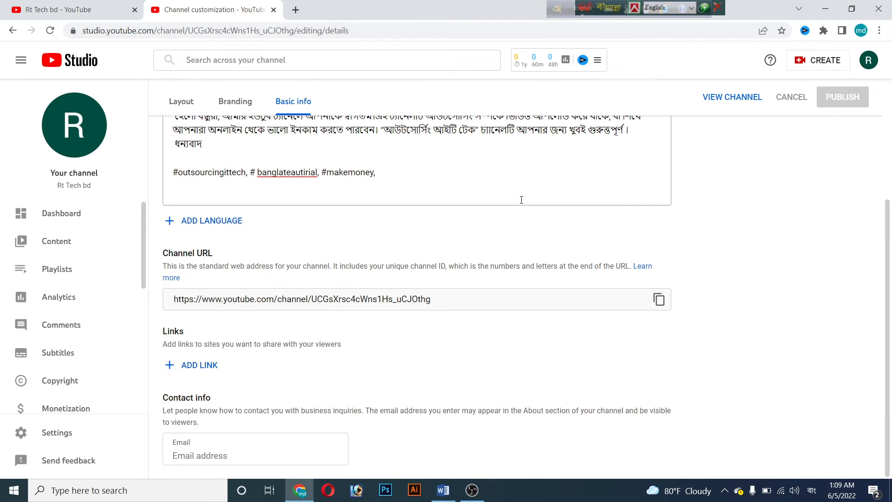
pyautogui.scroll(1, 881, 223)
pyautogui.scroll(3, 881, 223)
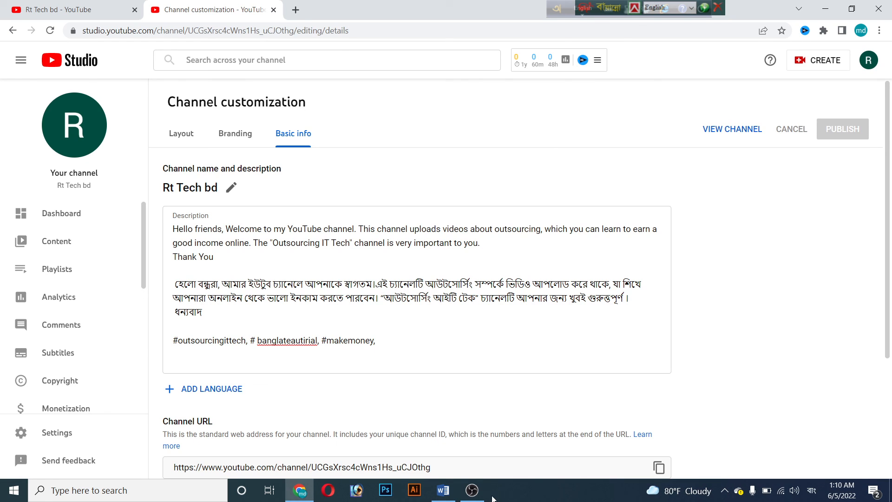
pyautogui.click(475, 496)
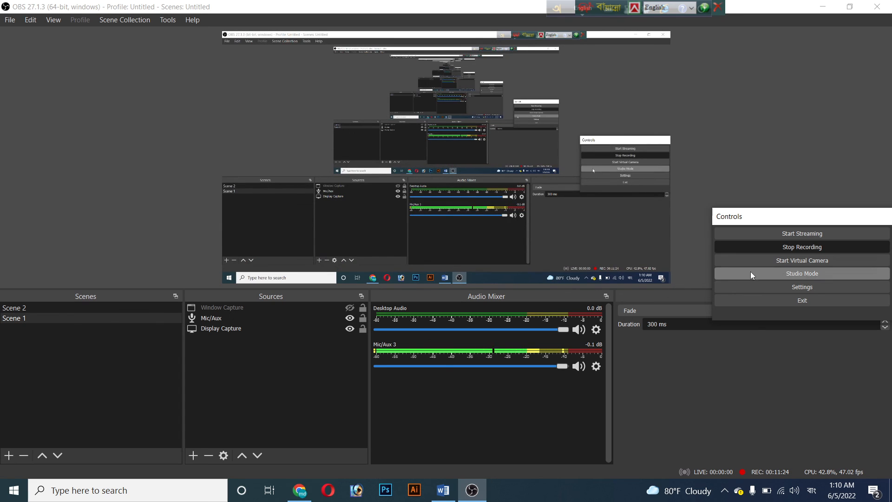